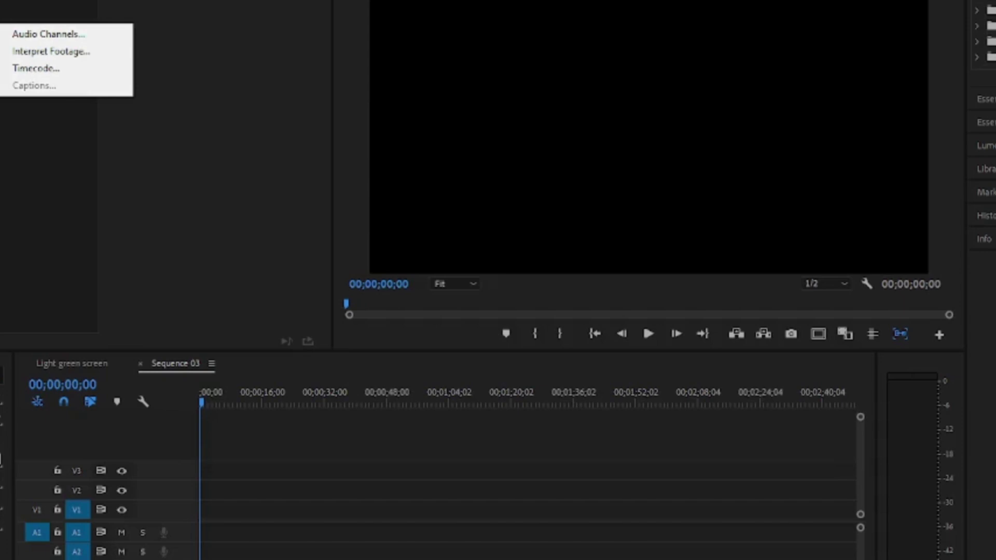
- Remove the green screen clip's audio from track A1 while protecting its video on track V1
{"action": "key", "text": "Escape"}
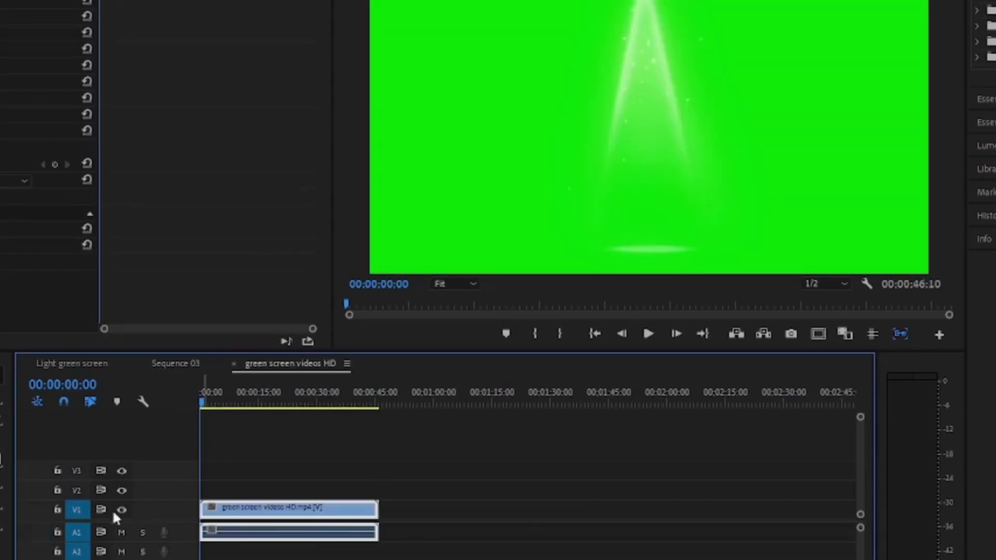
{"action": "left_click", "coordinate": [58, 509]}
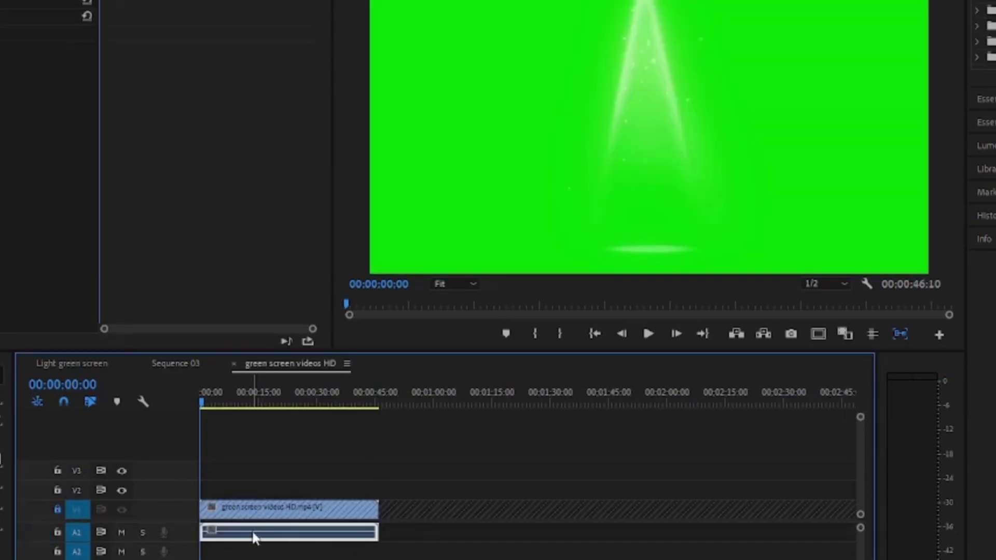
{"action": "key", "text": "Delete"}
{"action": "left_click", "coordinate": [58, 509]}
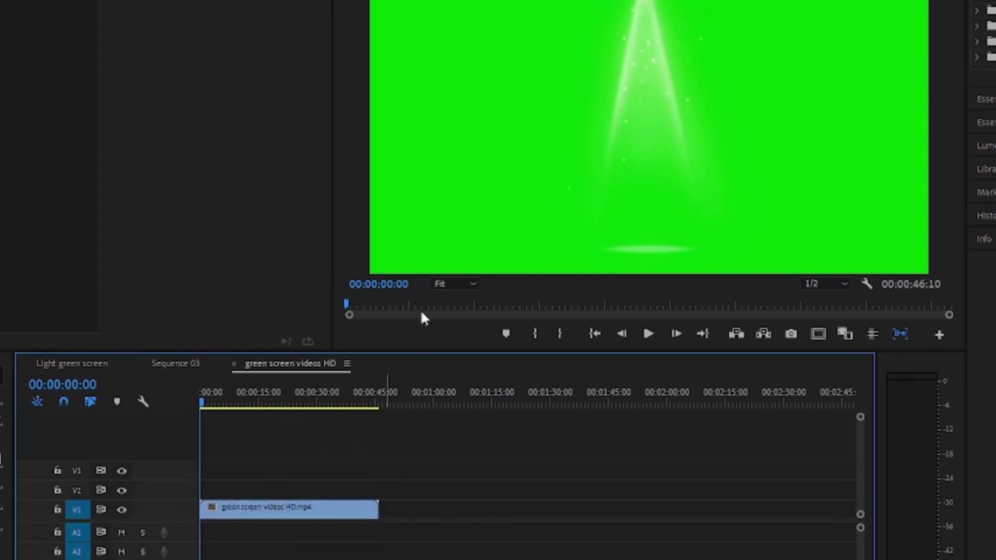
- Place the green screen clip on V2 and the JPG background image beneath it on V1, matching the clip's length
{"action": "right_click", "coordinate": [483, 130]}
{"action": "left_click", "coordinate": [407, 518]}
{"action": "left_click_drag", "start_coordinate": [356, 508], "coordinate": [356, 500]}
{"action": "left_click_drag", "start_coordinate": [2, 513], "coordinate": [378, 511]}
{"action": "left_click", "coordinate": [213, 514]}
{"action": "left_click", "coordinate": [338, 496]}
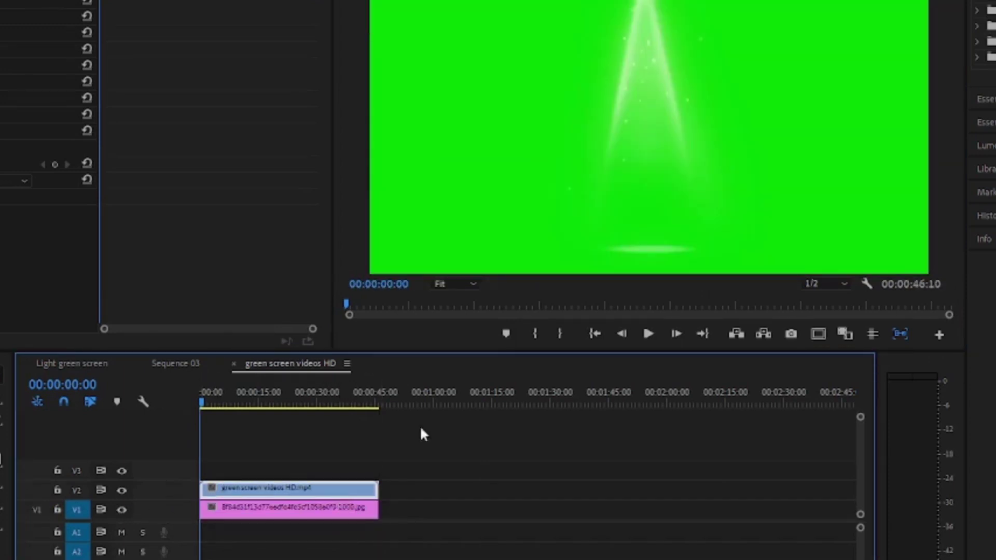
- Apply the Ultra Key effect to the light clip on V2 and sample the green background as its key color
{"action": "key", "text": "shift+7"}
{"action": "type", "text": "ultr"}
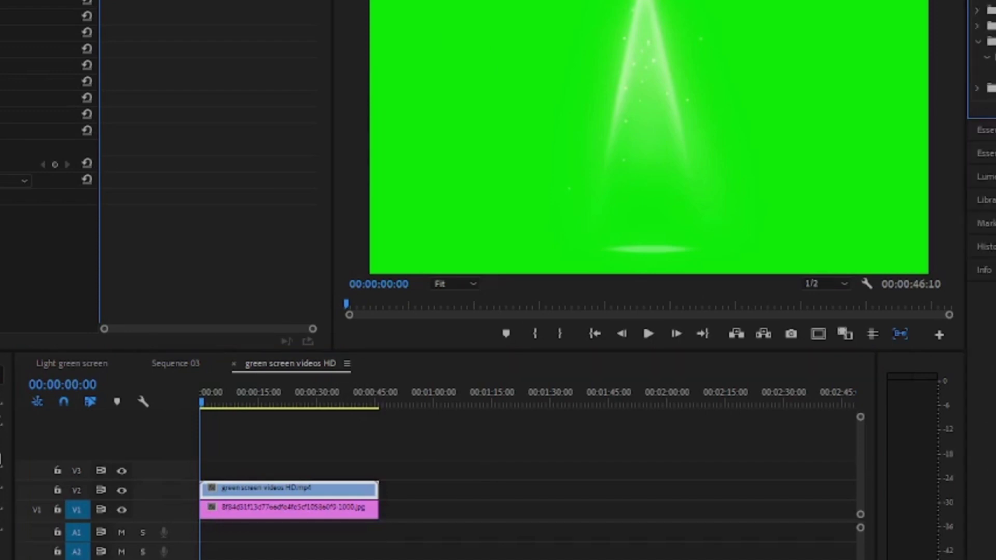
{"action": "left_click", "coordinate": [983, 73]}
{"action": "left_click_drag", "start_coordinate": [707, 232], "coordinate": [353, 489]}
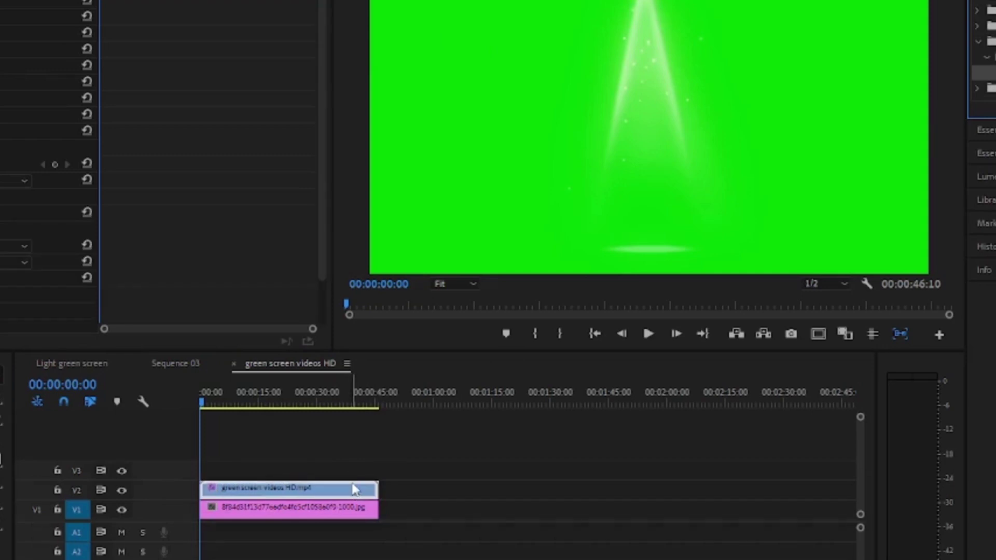
{"action": "left_click", "coordinate": [1, 278]}
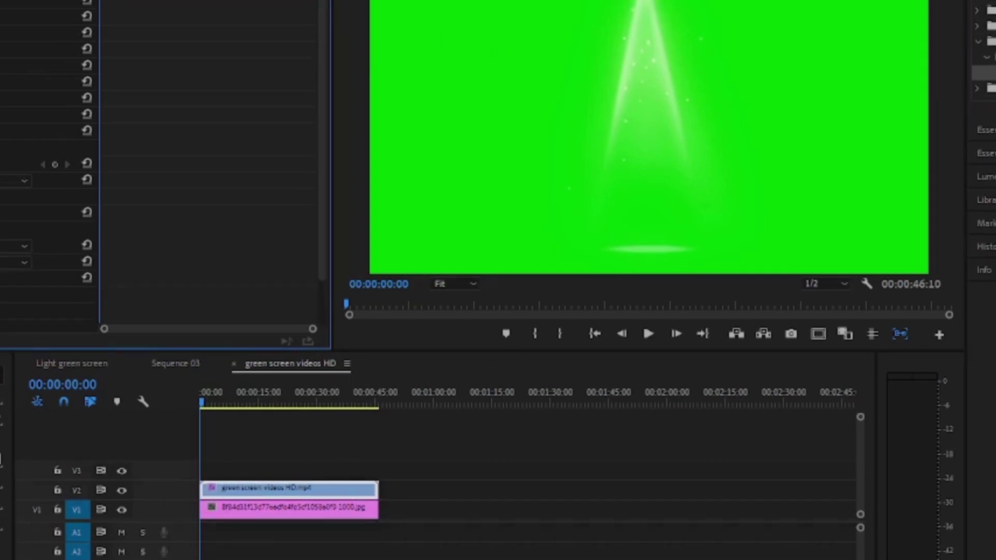
{"action": "left_click", "coordinate": [425, 54]}
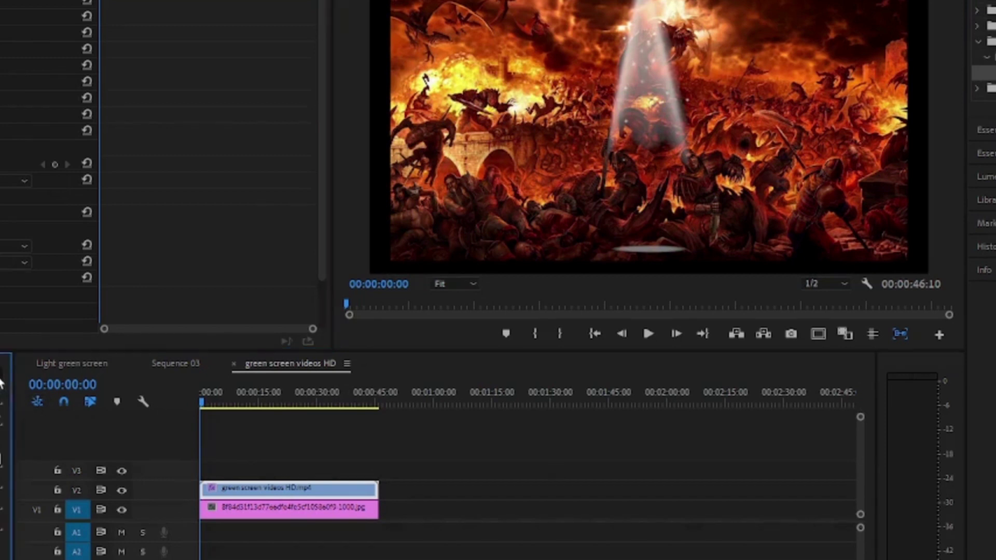
- Change the blend mode of the keyed light clip on V2 to blend the beam into the background
{"action": "left_click", "coordinate": [248, 492]}
{"action": "left_click", "coordinate": [11, 180]}
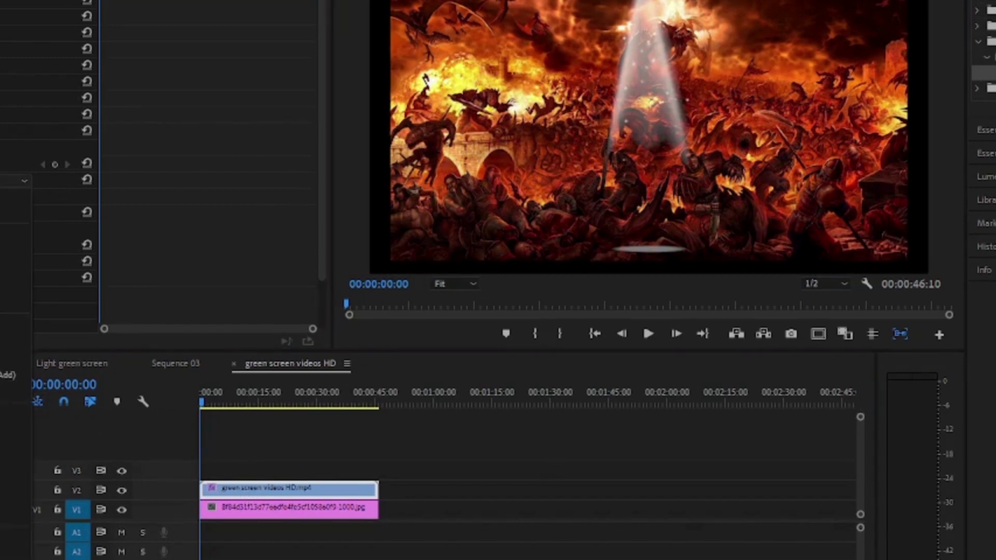
{"action": "left_click", "coordinate": [11, 341]}
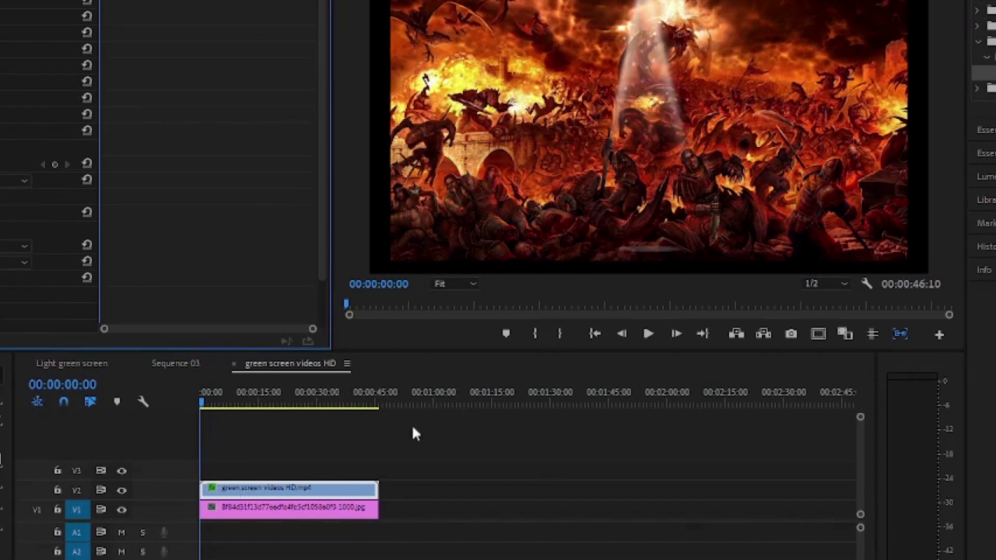
- Apply Scale to Frame Size to the background image on V1
{"action": "left_click", "coordinate": [310, 511]}
{"action": "right_click", "coordinate": [310, 511]}
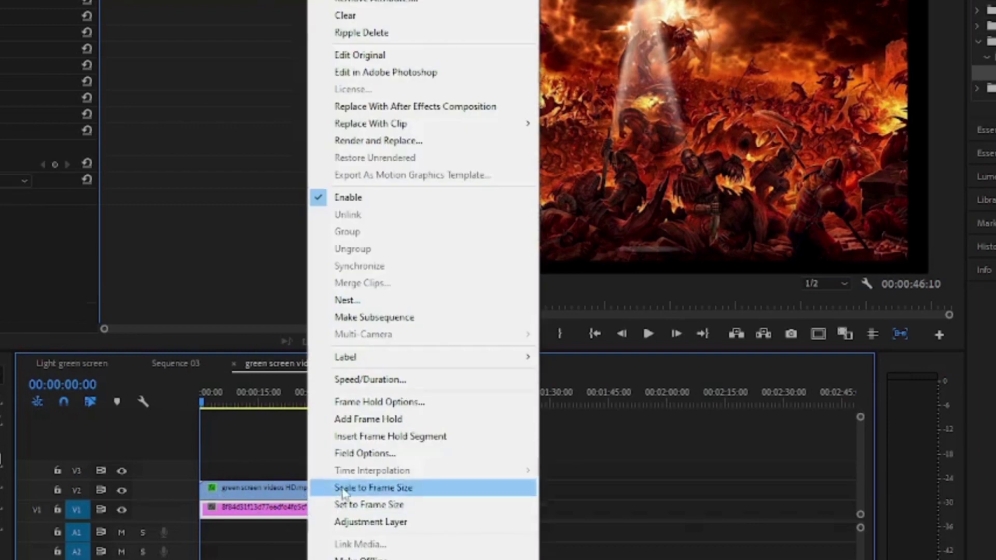
{"action": "left_click", "coordinate": [383, 490]}
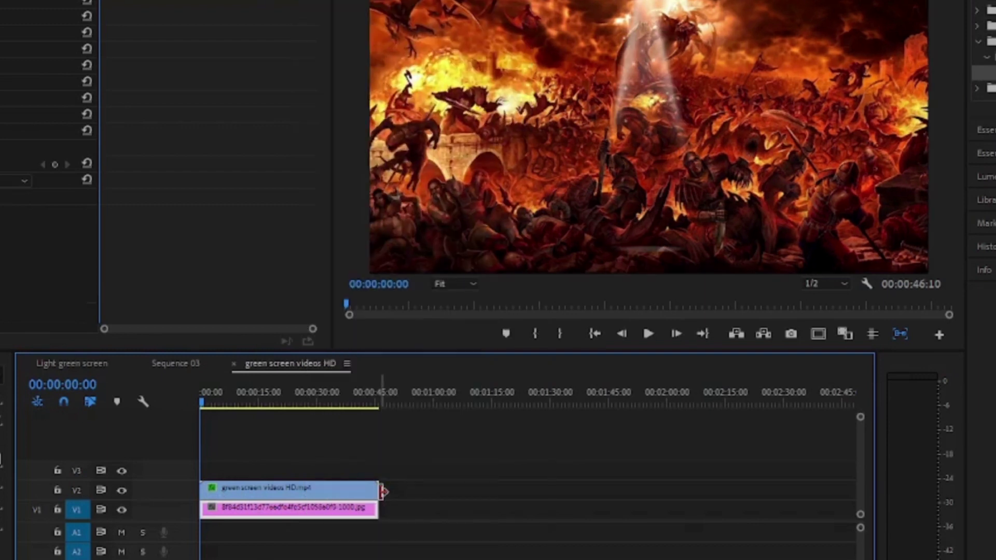
{"action": "left_click", "coordinate": [417, 243]}
{"action": "left_click_drag", "start_coordinate": [373, 274], "coordinate": [370, 275]}
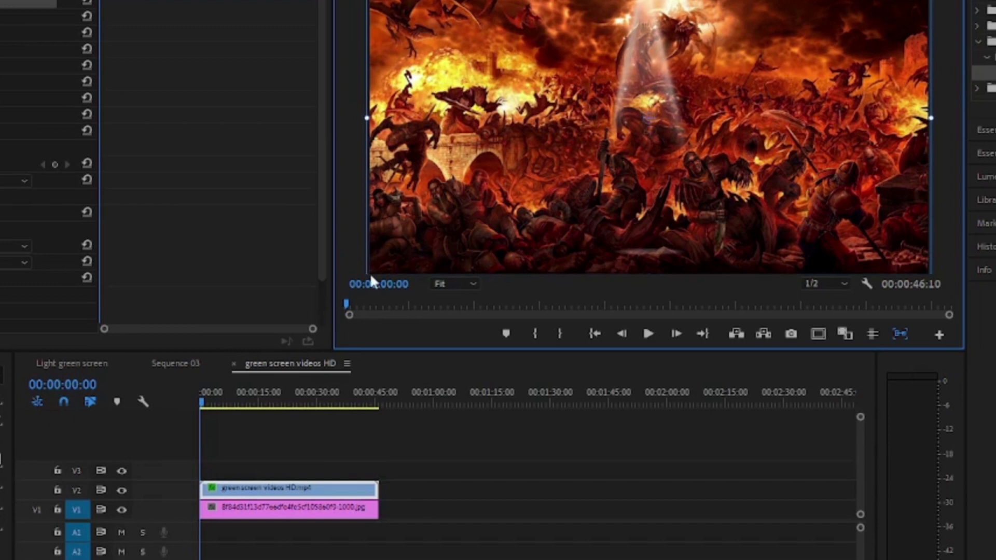
{"action": "left_click", "coordinate": [350, 175]}
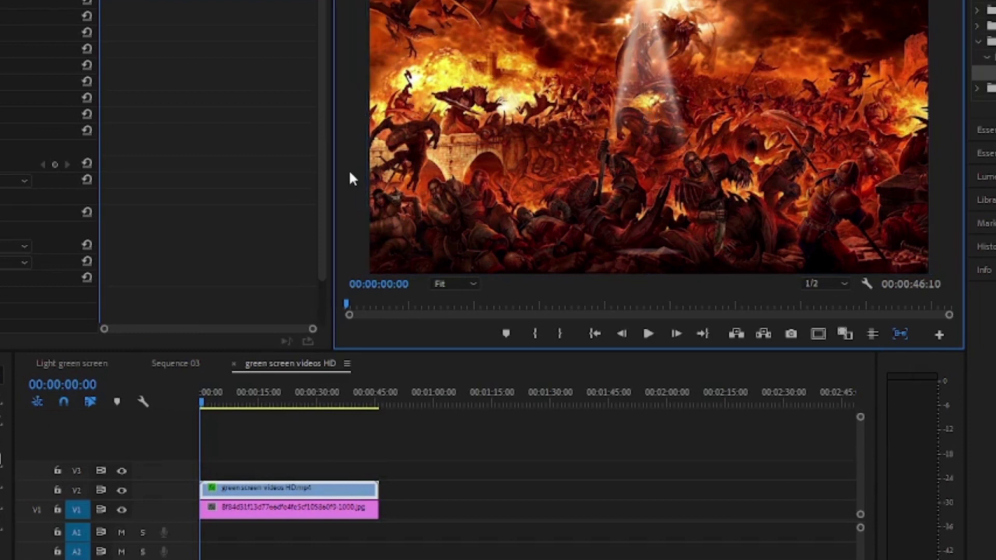
{"action": "left_click", "coordinate": [462, 221]}
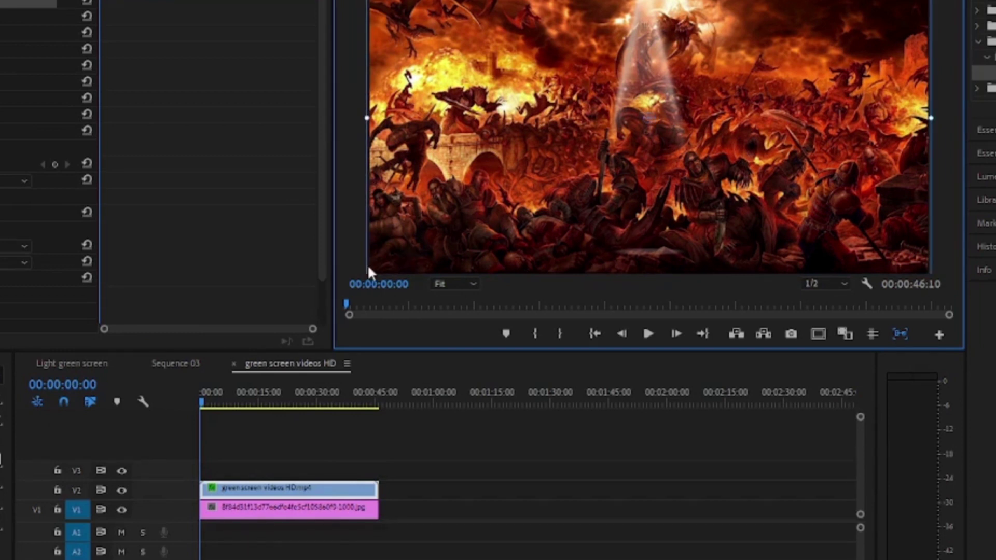
{"action": "left_click", "coordinate": [356, 165]}
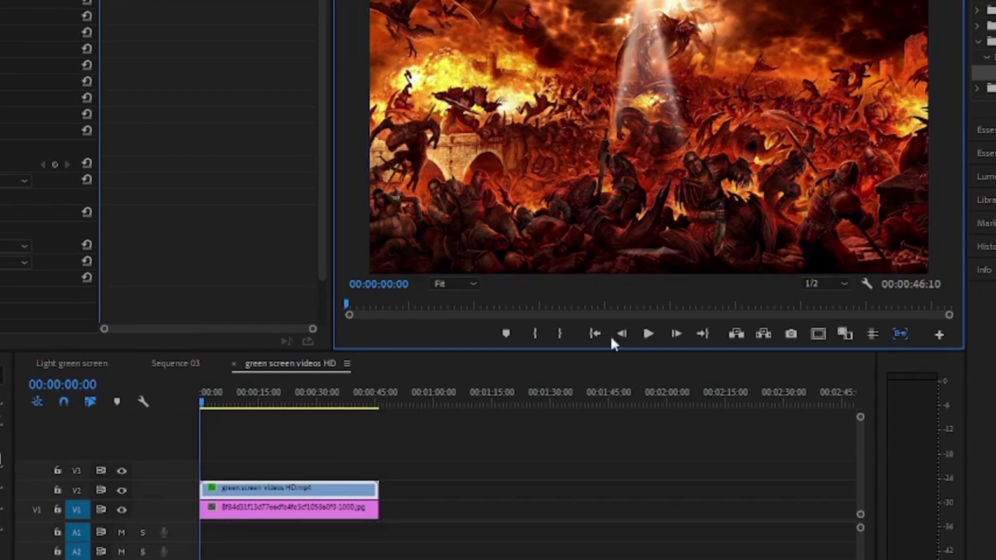
- Preview the light beam up to 00:00:01:07, then shift it slightly right and down and scale it up a little
{"action": "left_click", "coordinate": [646, 334]}
{"action": "left_click", "coordinate": [647, 335]}
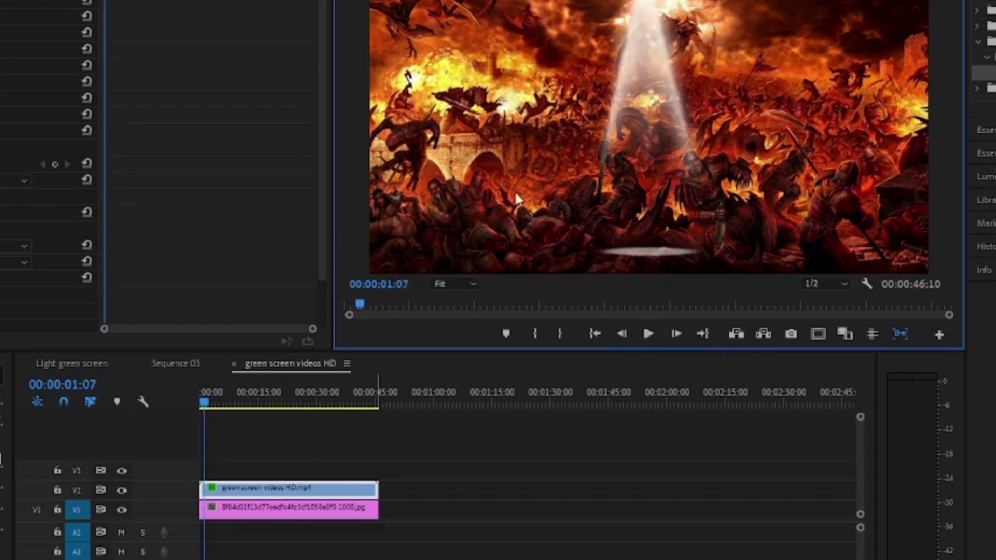
{"action": "left_click", "coordinate": [628, 47]}
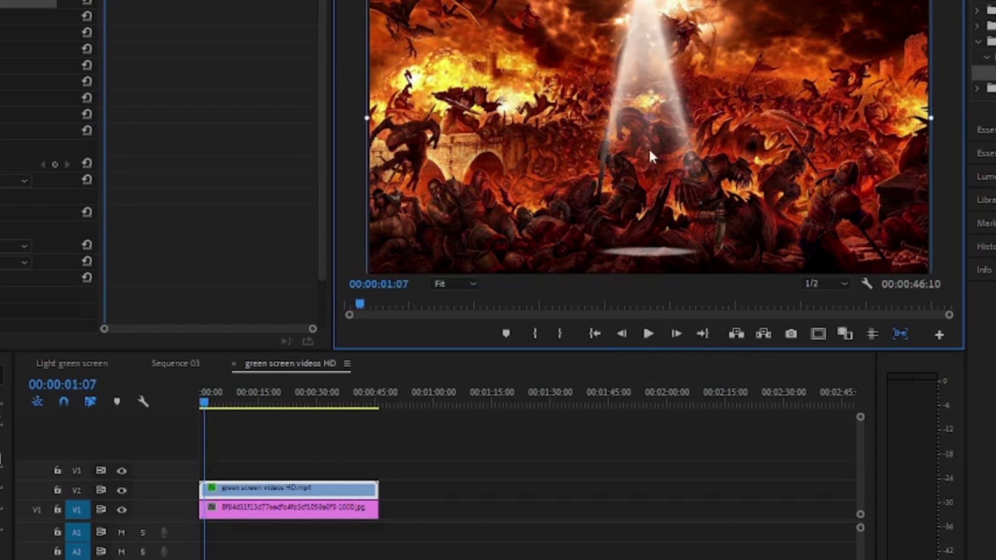
{"action": "left_click_drag", "start_coordinate": [648, 148], "coordinate": [689, 154]}
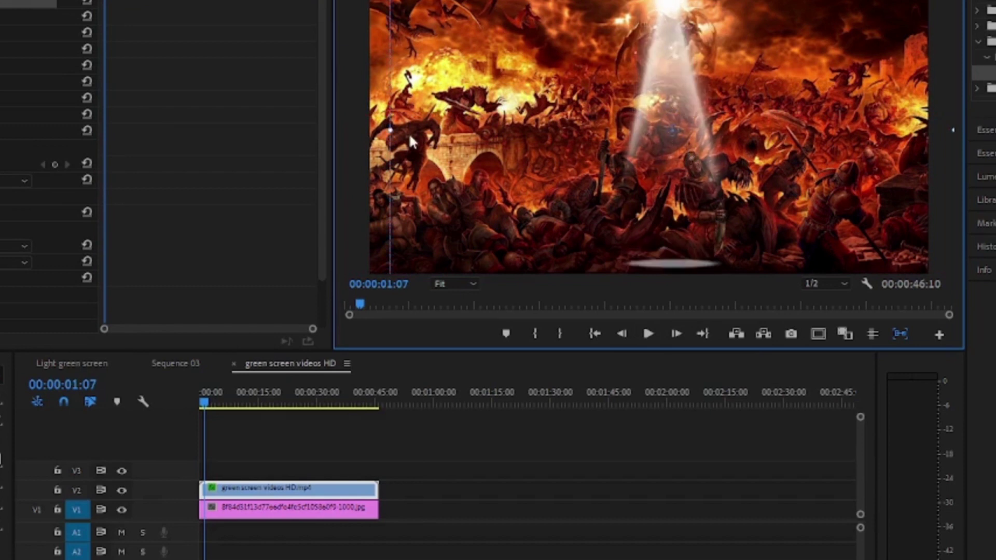
{"action": "left_click_drag", "start_coordinate": [390, 130], "coordinate": [359, 134]}
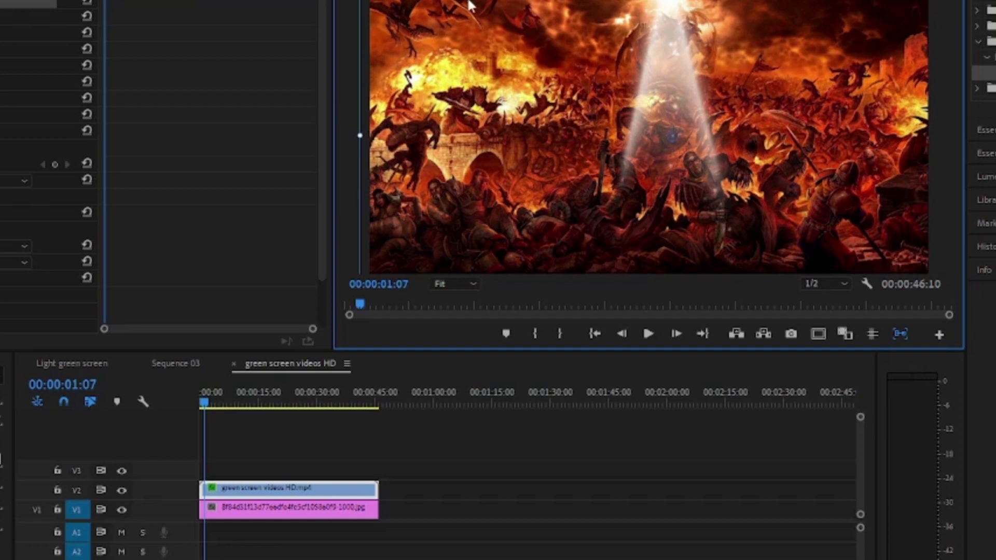
- Warm the light beam's color in the Color workspace and play back the result
{"action": "key", "text": "alt+shift+3"}
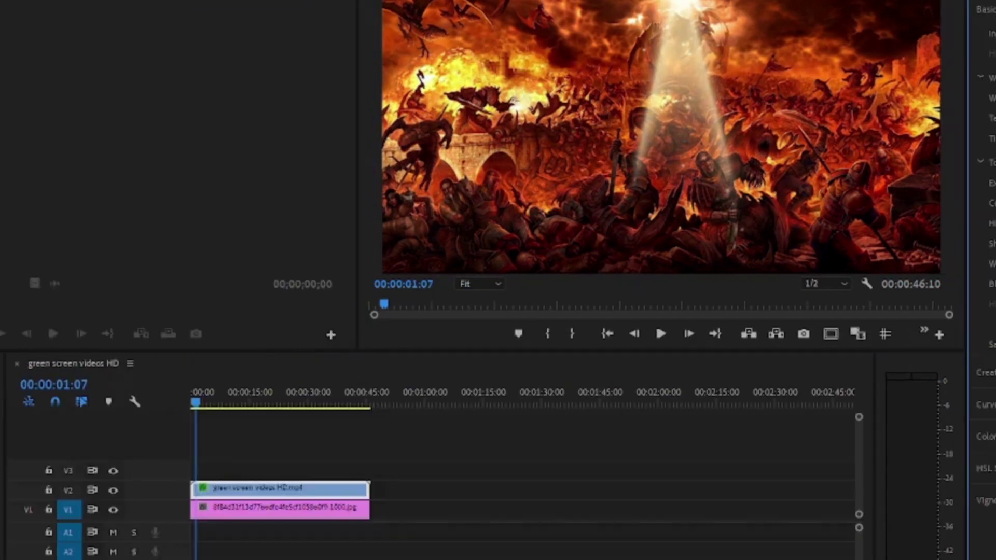
{"action": "left_click", "coordinate": [662, 333]}
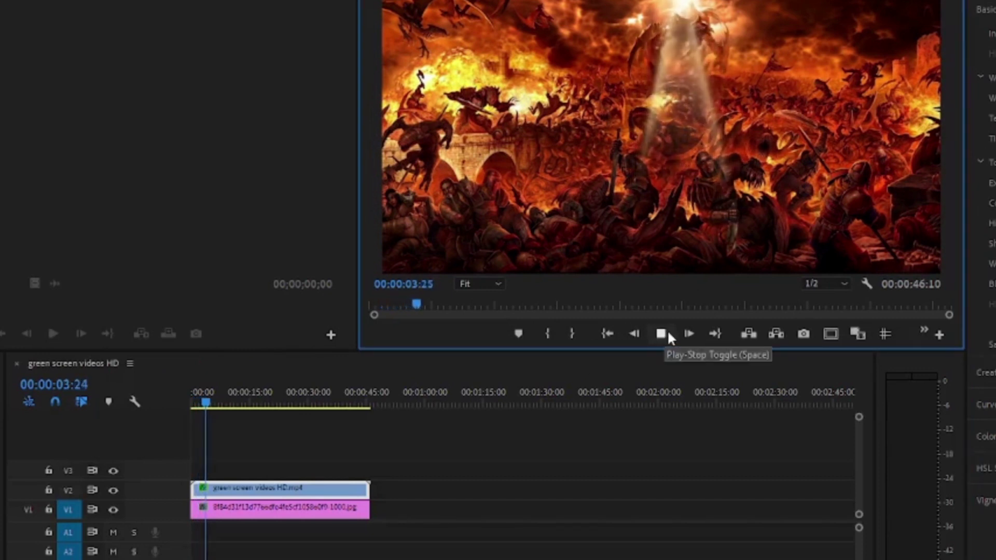
{"action": "left_click", "coordinate": [668, 334]}
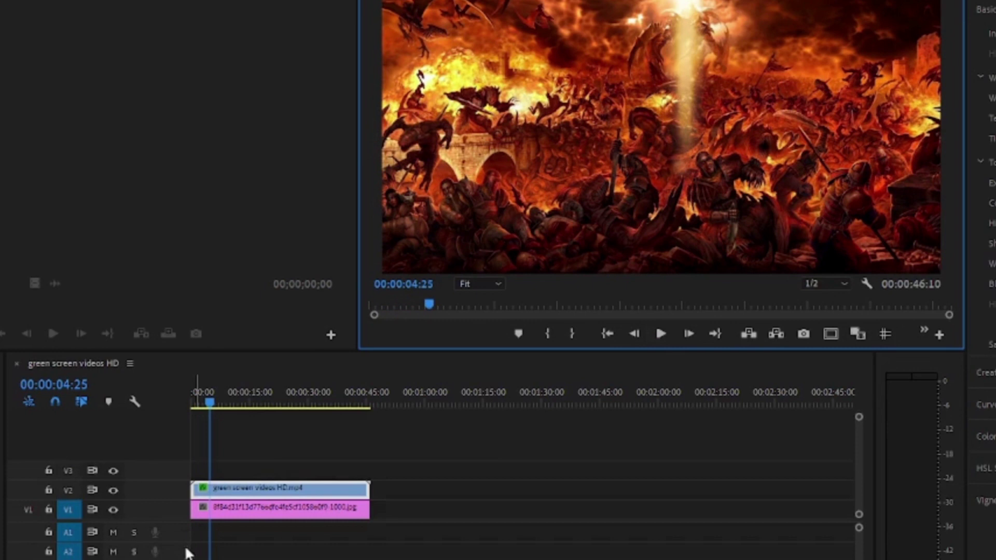
- Slow the light clip on V2 to 85.91% speed with the Rate Stretch tool, extending its end to 00:00:53:28
{"action": "left_click", "coordinate": [349, 489]}
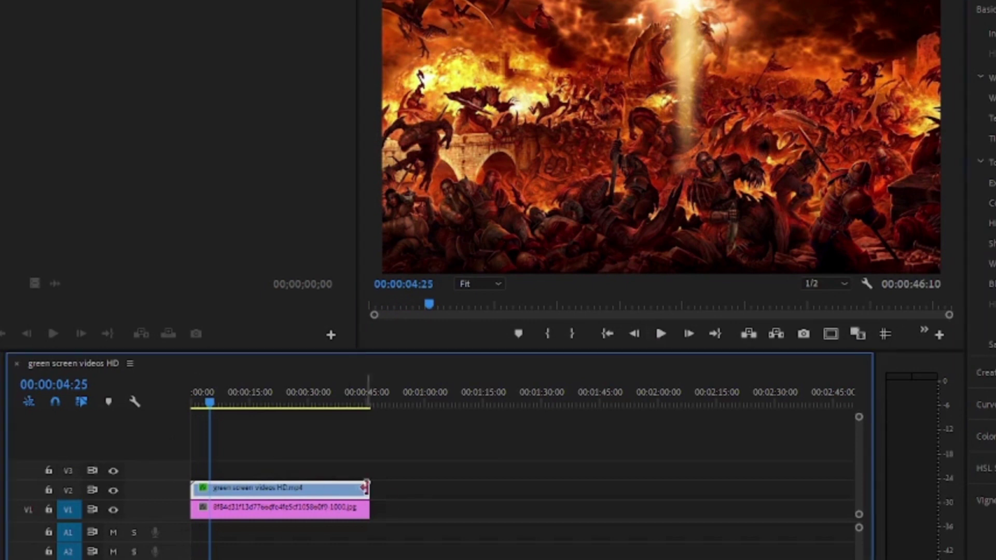
{"action": "left_click_drag", "start_coordinate": [367, 488], "coordinate": [398, 490]}
{"action": "left_click", "coordinate": [2, 421]}
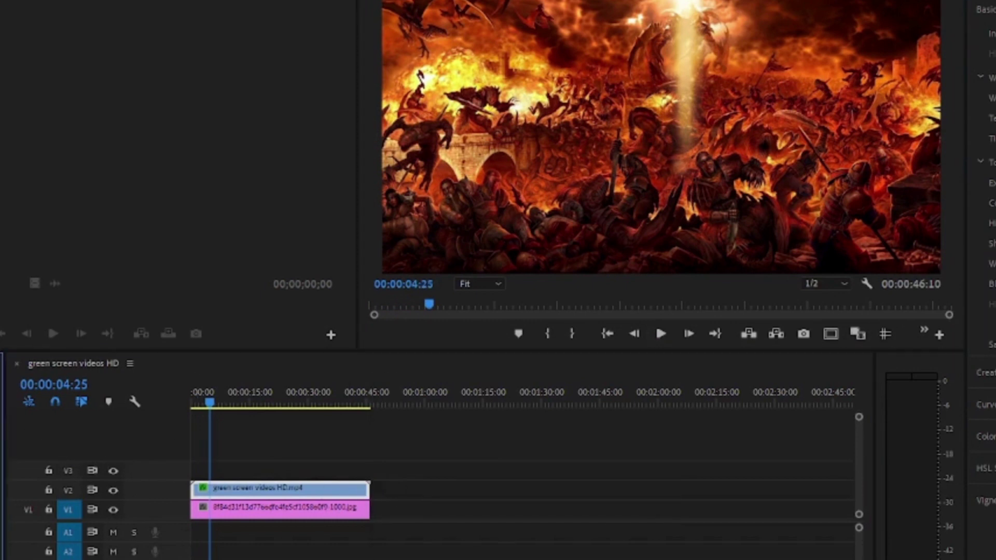
{"action": "left_click", "coordinate": [57, 452]}
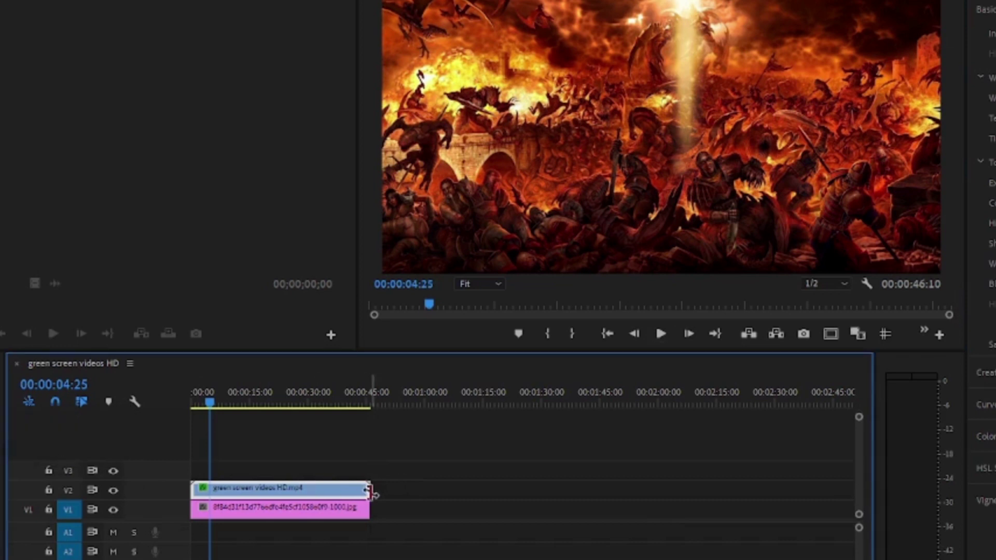
{"action": "left_click_drag", "start_coordinate": [370, 492], "coordinate": [399, 492]}
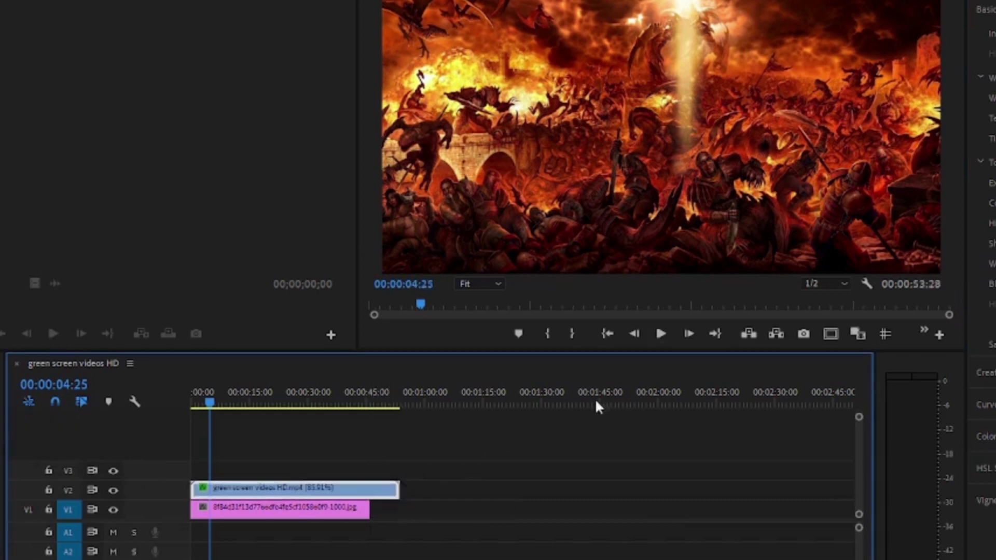
- Play and scrub through the slowed light clip, replaying it from the start, to find where the first light beam ends
{"action": "left_click", "coordinate": [654, 335]}
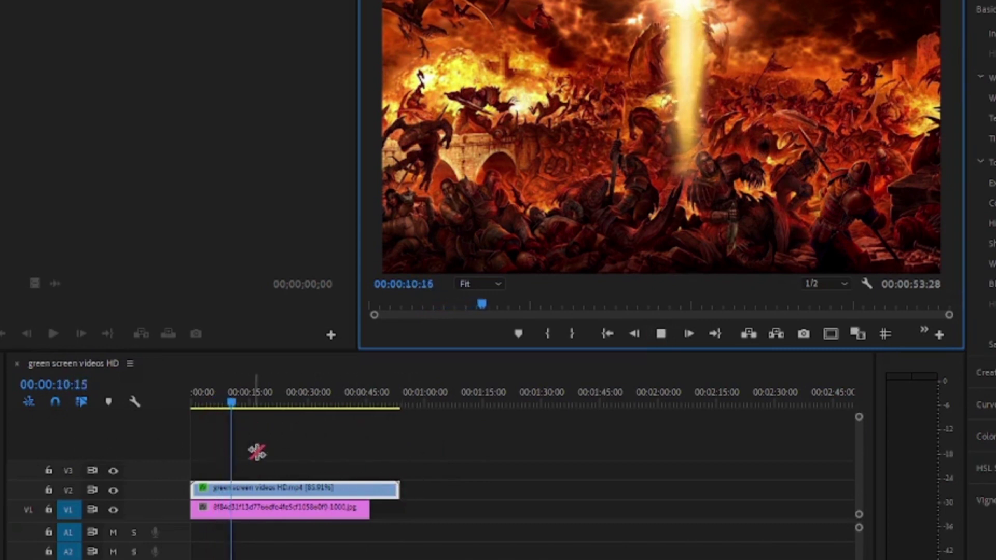
{"action": "left_click_drag", "start_coordinate": [236, 405], "coordinate": [311, 435]}
{"action": "key", "text": "space"}
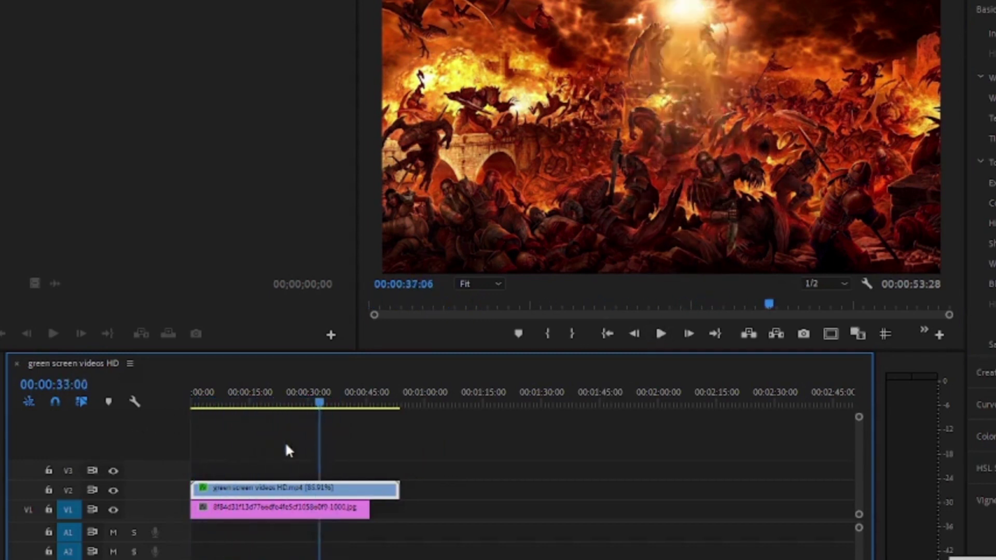
{"action": "key", "text": "Home"}
{"action": "key", "text": "space"}
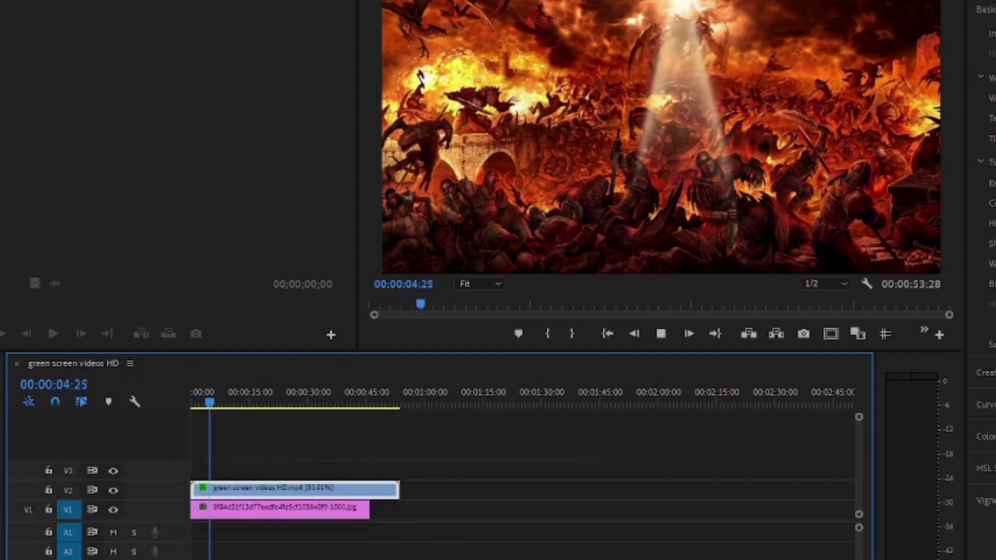
{"action": "key", "text": "space"}
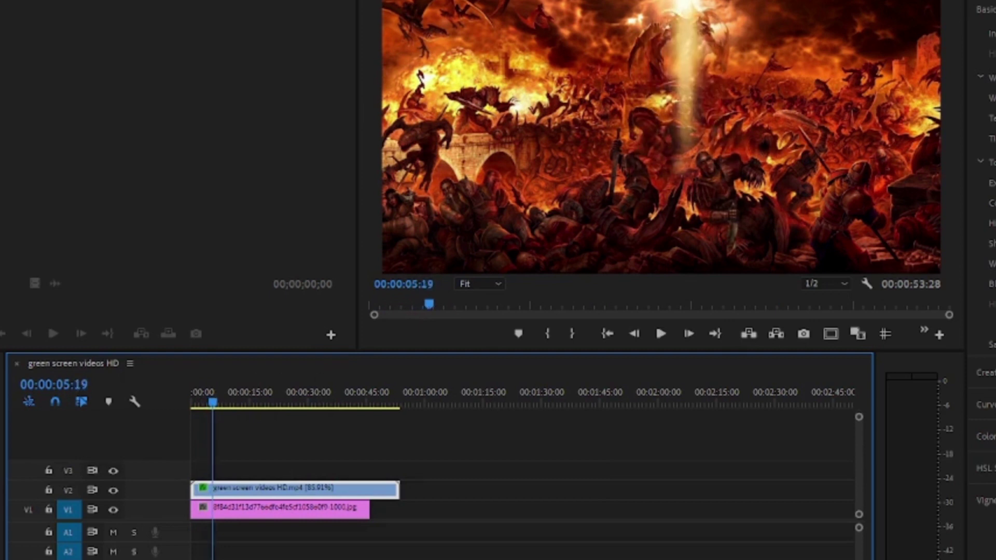
- Cut the light clip on V2 at 00:00:05:08, the last frame of the first light beam
{"action": "key", "text": "equal"}
{"action": "key", "text": "equal"}
{"action": "key", "text": "equal"}
{"action": "key", "text": "equal"}
{"action": "key", "text": "equal"}
{"action": "key", "text": "equal"}
{"action": "key", "text": "equal"}
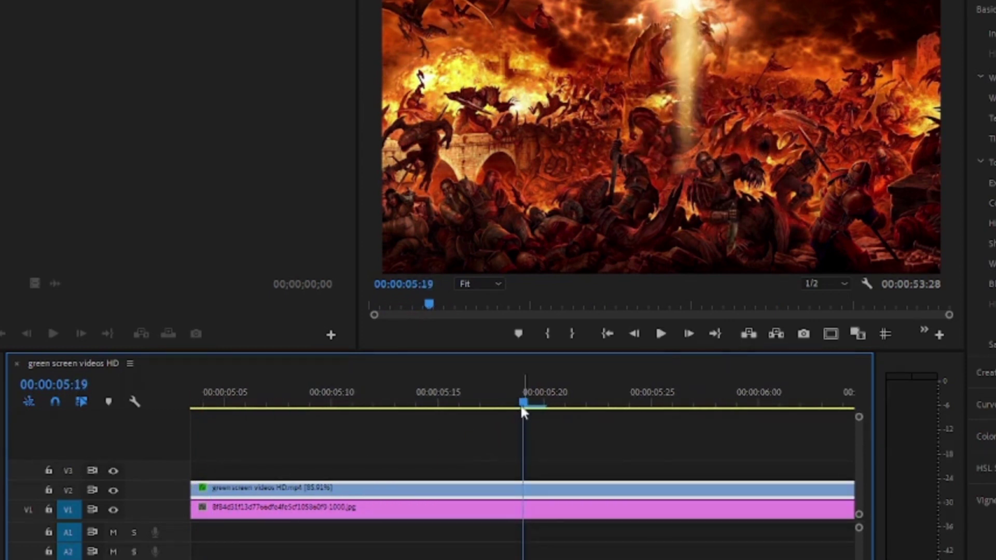
{"action": "left_click_drag", "start_coordinate": [522, 408], "coordinate": [300, 424]}
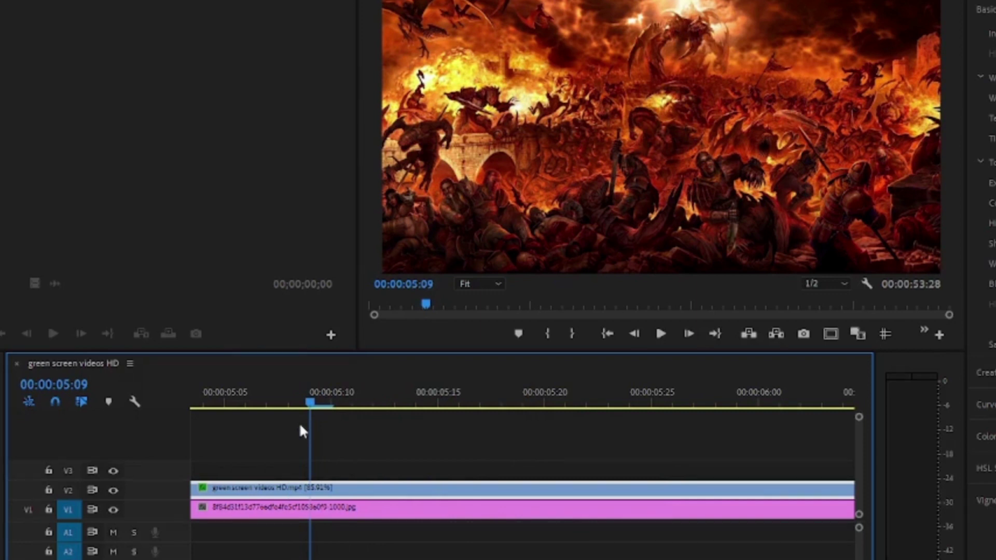
{"action": "left_click_drag", "start_coordinate": [300, 426], "coordinate": [294, 427]}
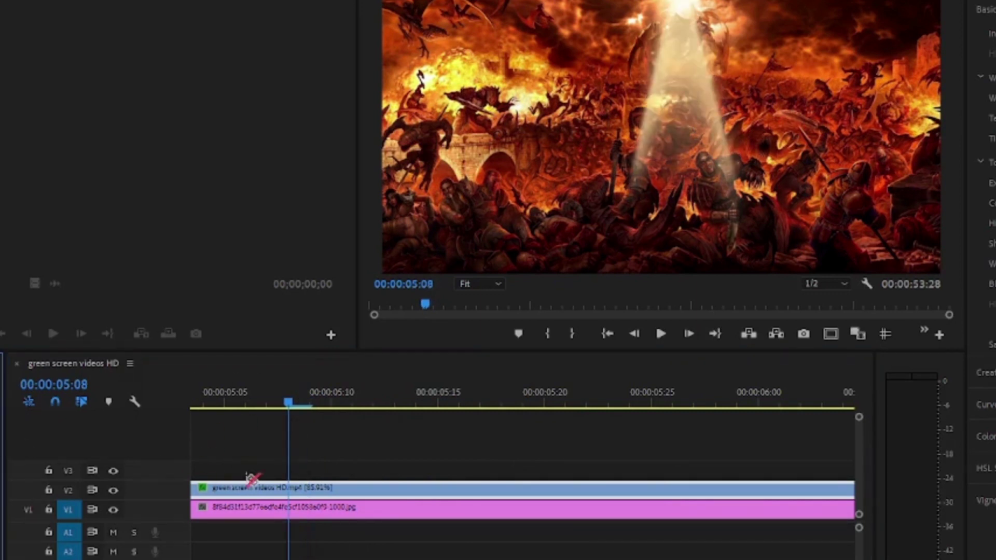
{"action": "left_click", "coordinate": [289, 487]}
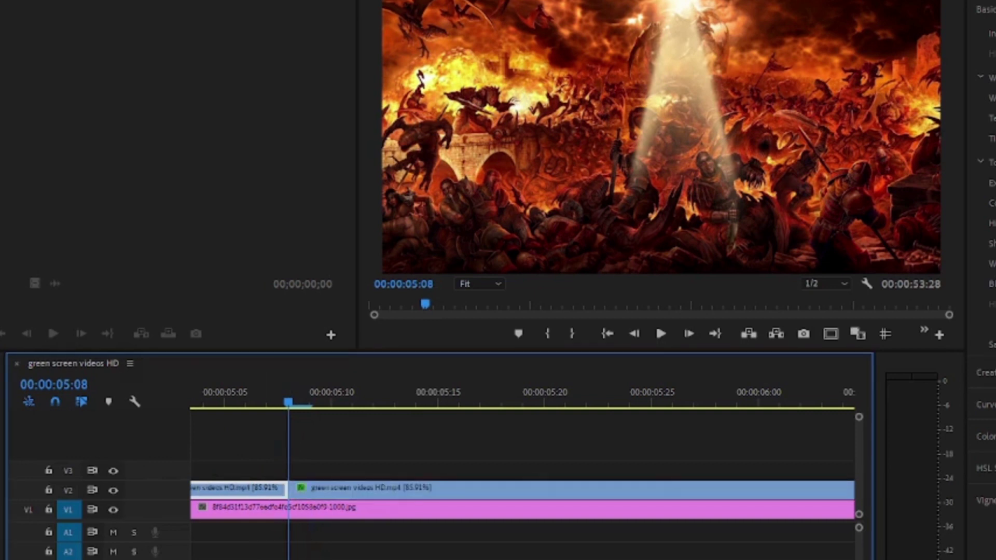
- Delete the remainder of the light clip on V2 after the cut at 00:00:05:08
{"action": "key", "text": "minus"}
{"action": "key", "text": "minus"}
{"action": "key", "text": "minus"}
{"action": "key", "text": "minus"}
{"action": "key", "text": "minus"}
{"action": "key", "text": "minus"}
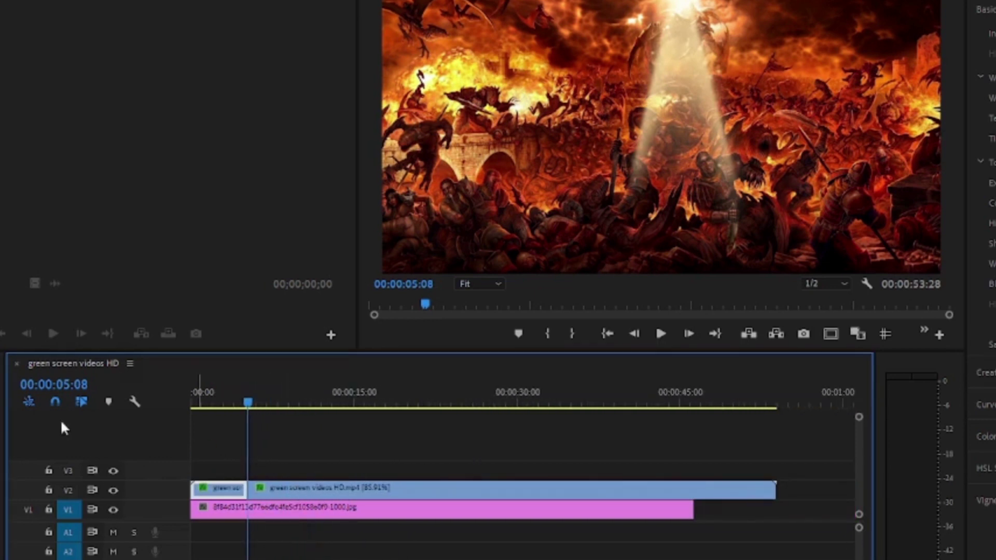
{"action": "left_click", "coordinate": [326, 490]}
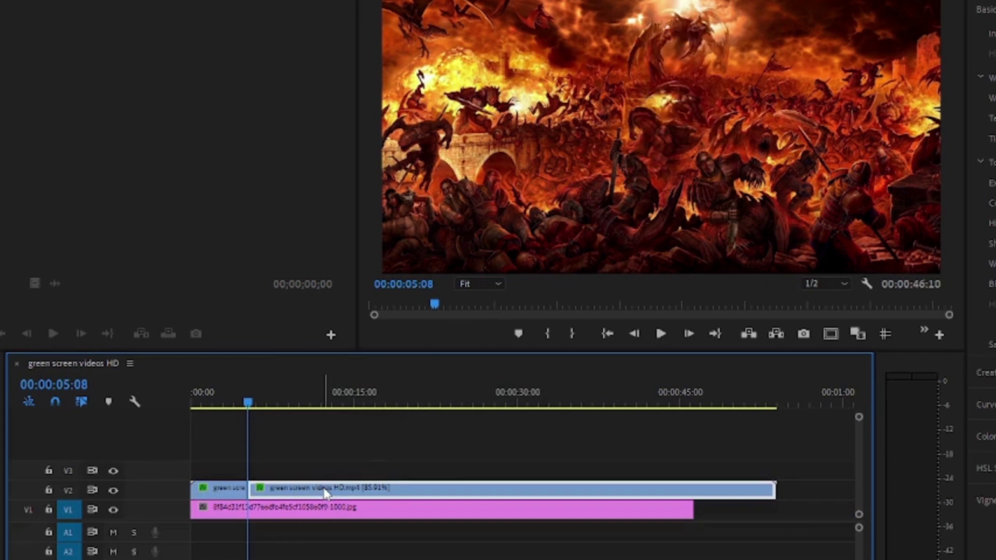
{"action": "key", "text": "Delete"}
- Stretch the remaining light clip on V2 to end at 00:00:07:27 and play it through past its end
{"action": "left_click", "coordinate": [236, 490]}
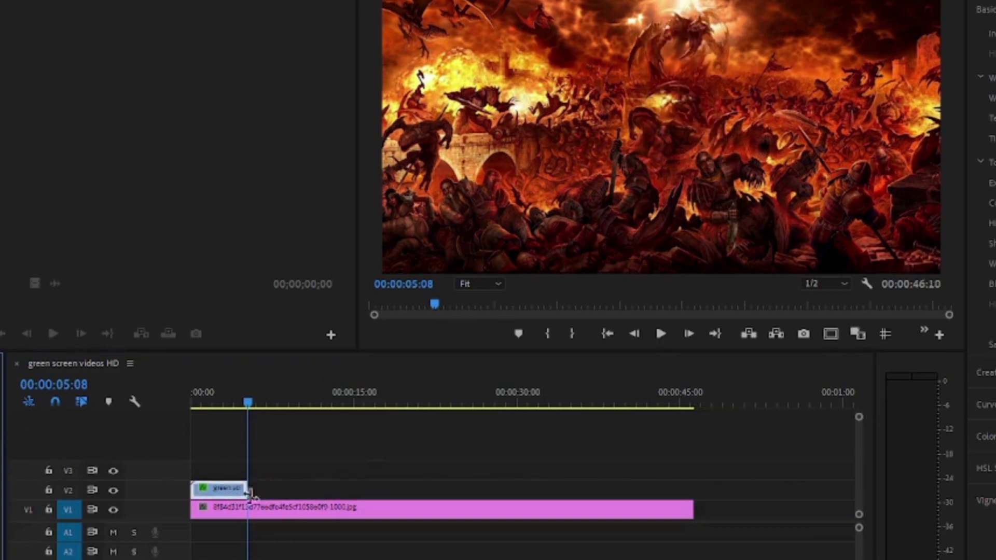
{"action": "left_click_drag", "start_coordinate": [248, 493], "coordinate": [274, 490]}
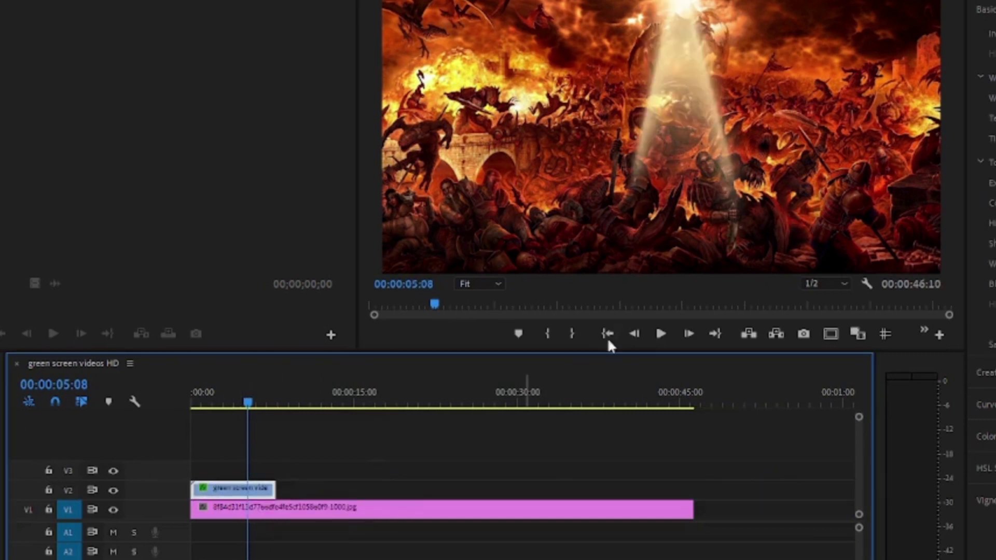
{"action": "left_click", "coordinate": [660, 334]}
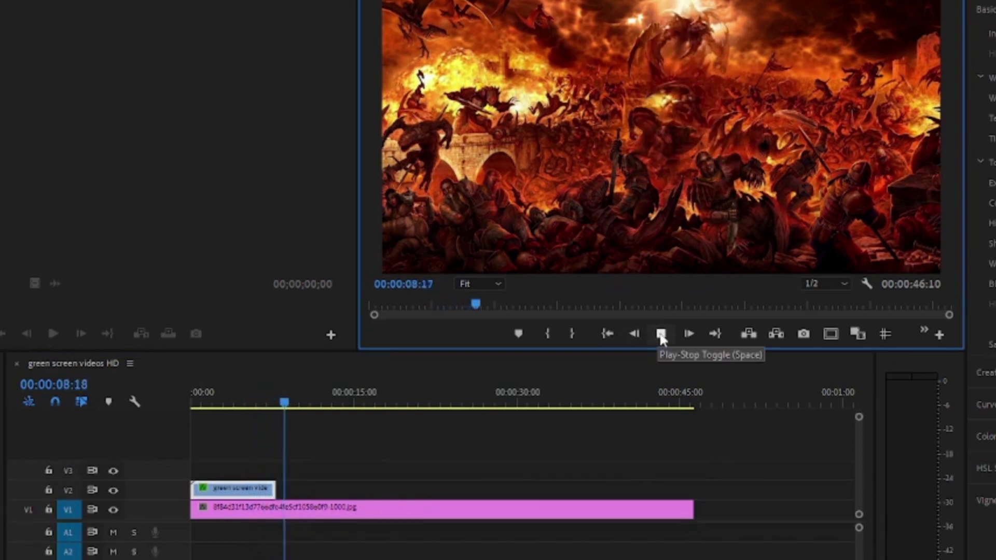
{"action": "left_click", "coordinate": [661, 336]}
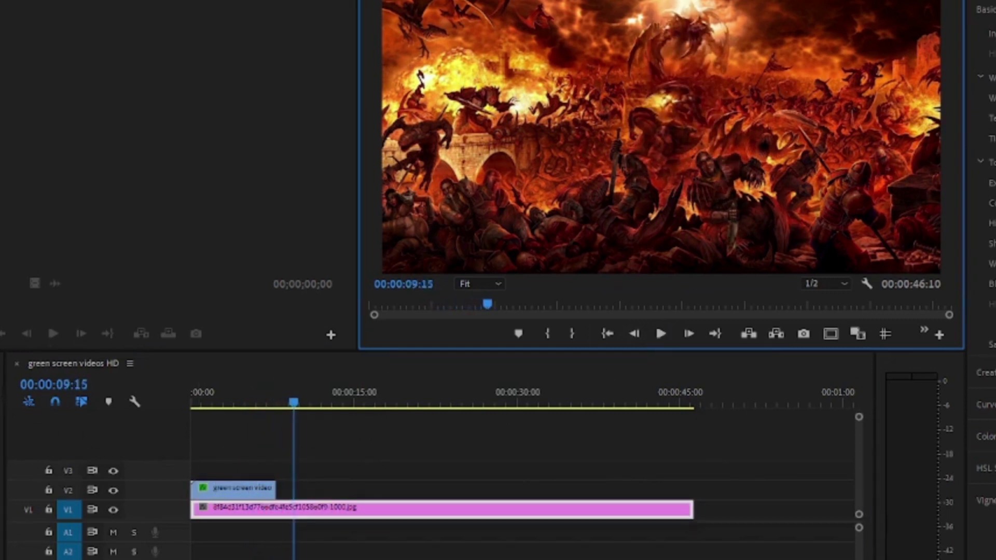
- Shorten the background image on V1 to end together with the light clip at 00:00:07:27
{"action": "left_click", "coordinate": [222, 493]}
{"action": "left_click", "coordinate": [575, 511]}
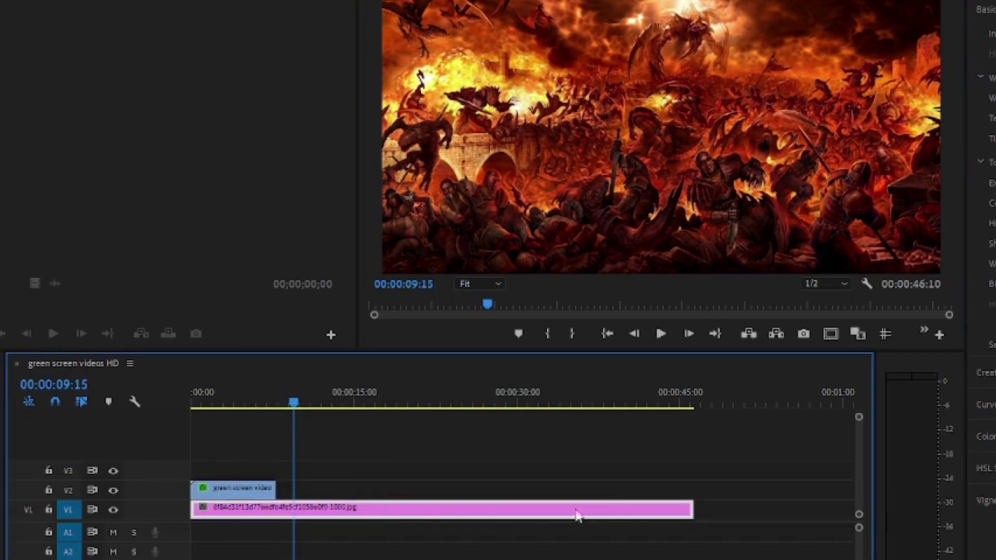
{"action": "left_click_drag", "start_coordinate": [687, 509], "coordinate": [264, 518]}
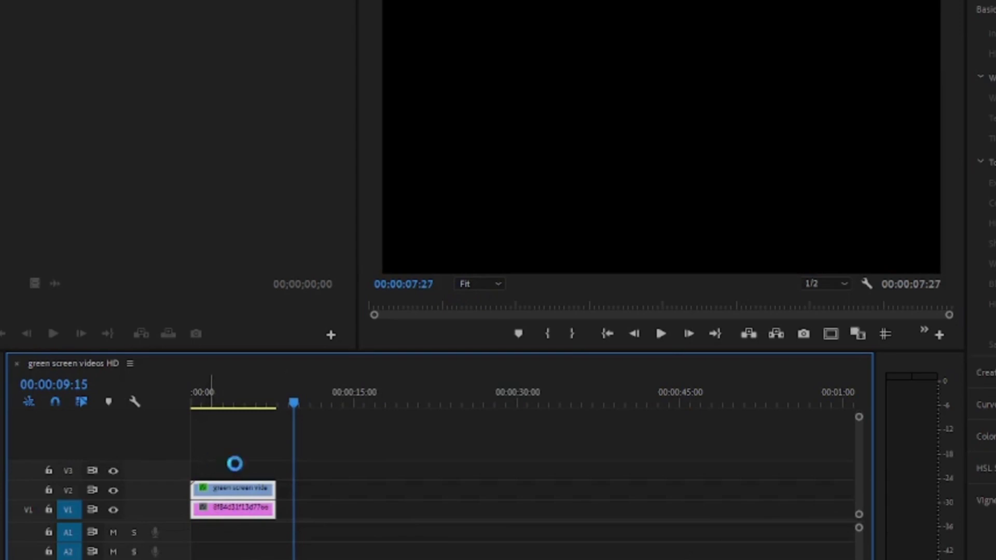
- Paste a copy of the light clip and background image directly after the originals and play across the join
{"action": "key", "text": "ctrl+c"}
{"action": "key", "text": "ctrl+v"}
{"action": "left_click_drag", "start_coordinate": [337, 487], "coordinate": [318, 497]}
{"action": "left_click_drag", "start_coordinate": [356, 407], "coordinate": [269, 434]}
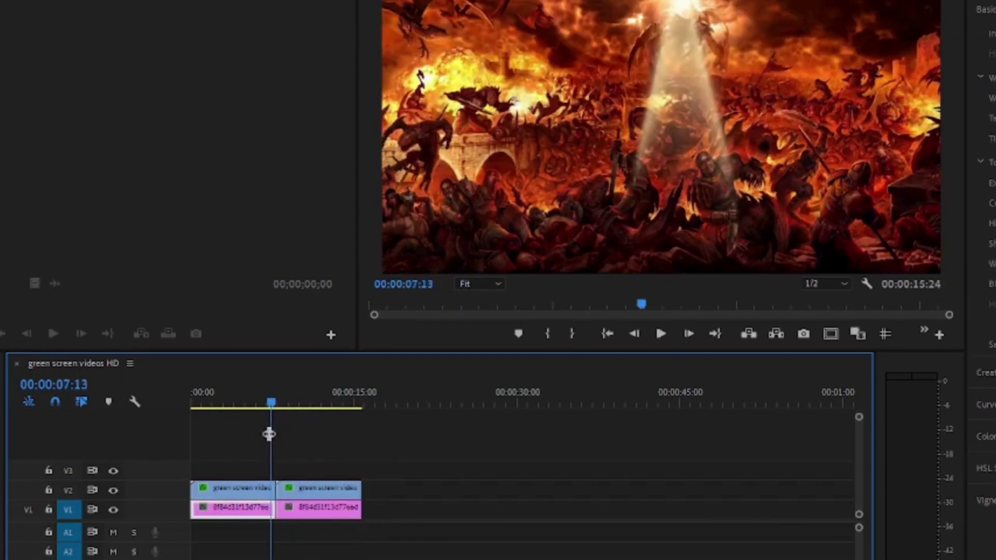
{"action": "key", "text": "space"}
{"action": "key", "text": "space"}
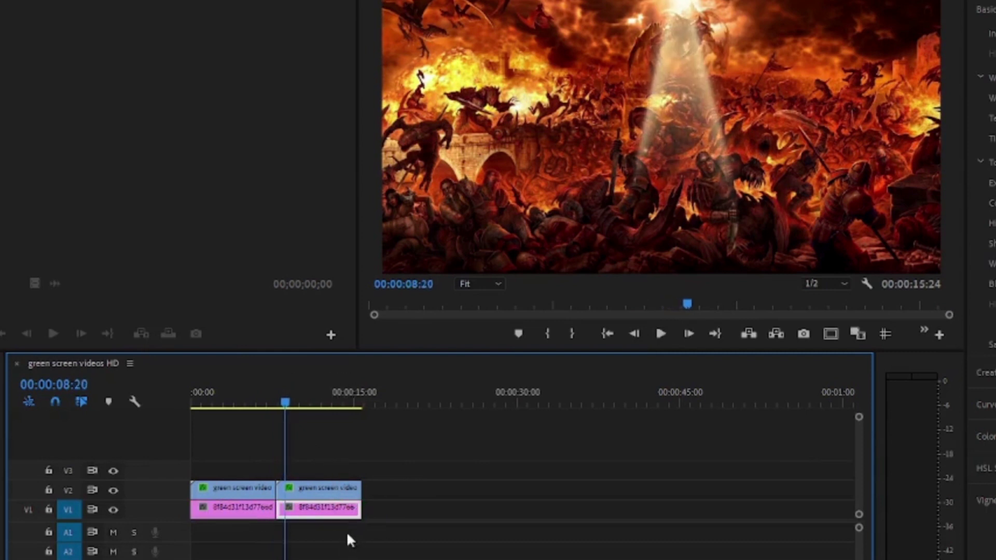
- Delete the duplicated light clip and background image that follow the originals
{"action": "left_click_drag", "start_coordinate": [322, 457], "coordinate": [346, 520]}
{"action": "key", "text": "Delete"}
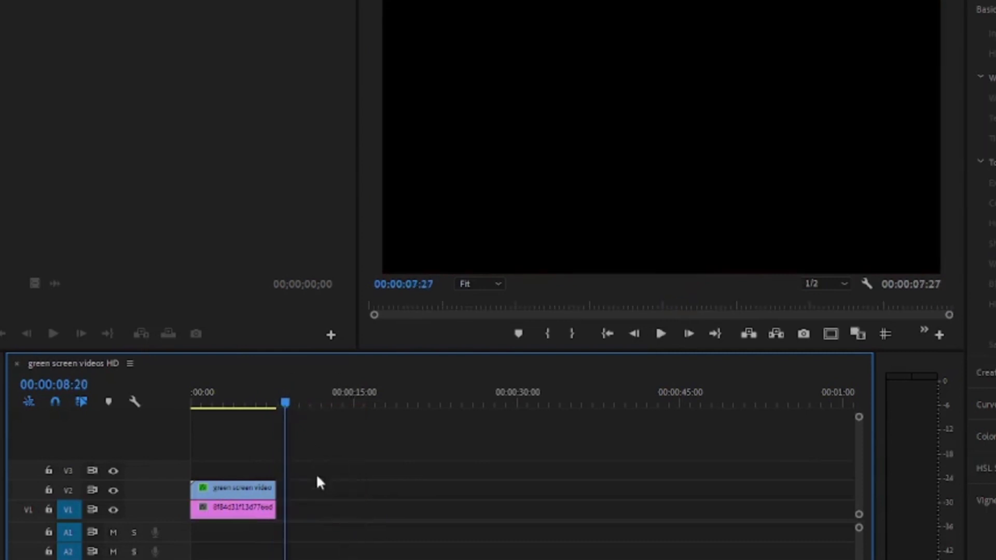
- Mark the full span of the clips as the in-out range and set its export preset to Mobile Device 1080p HD
{"action": "left_click_drag", "start_coordinate": [284, 408], "coordinate": [226, 424]}
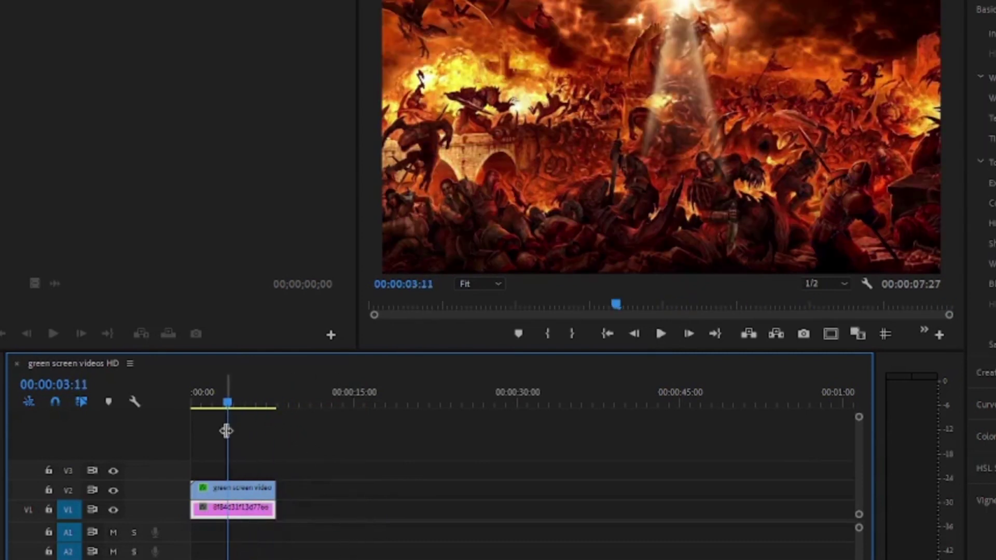
{"action": "key", "text": "x"}
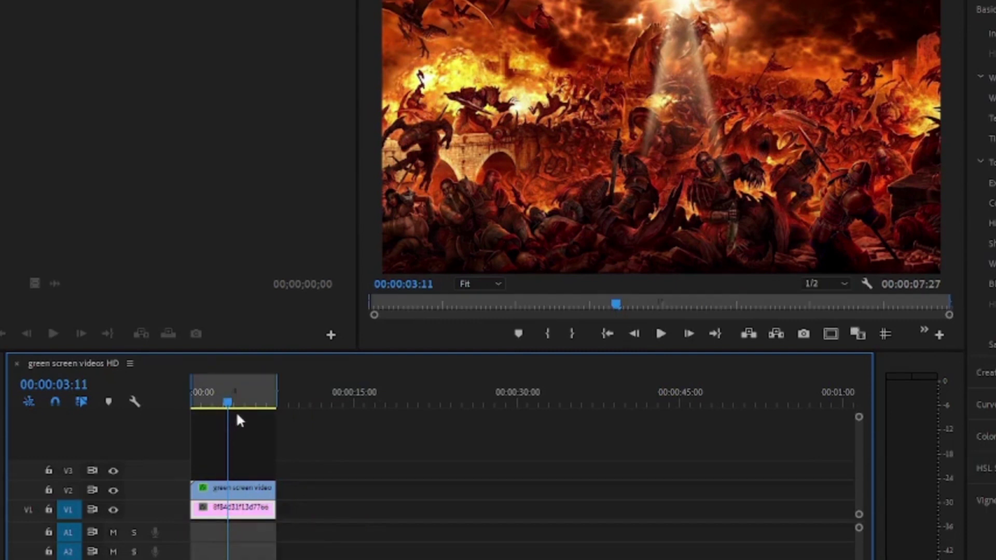
{"action": "key", "text": "ctrl+m"}
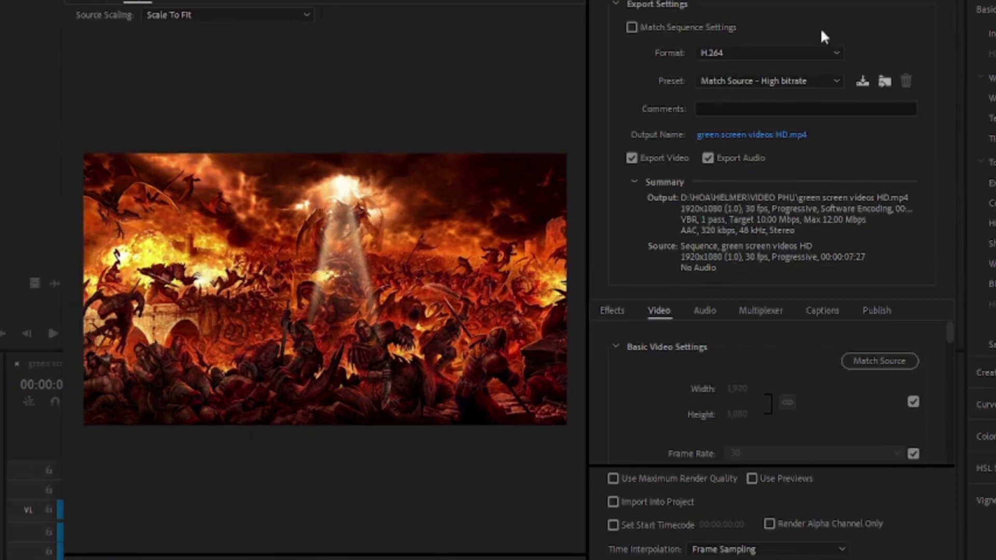
{"action": "left_click", "coordinate": [784, 82]}
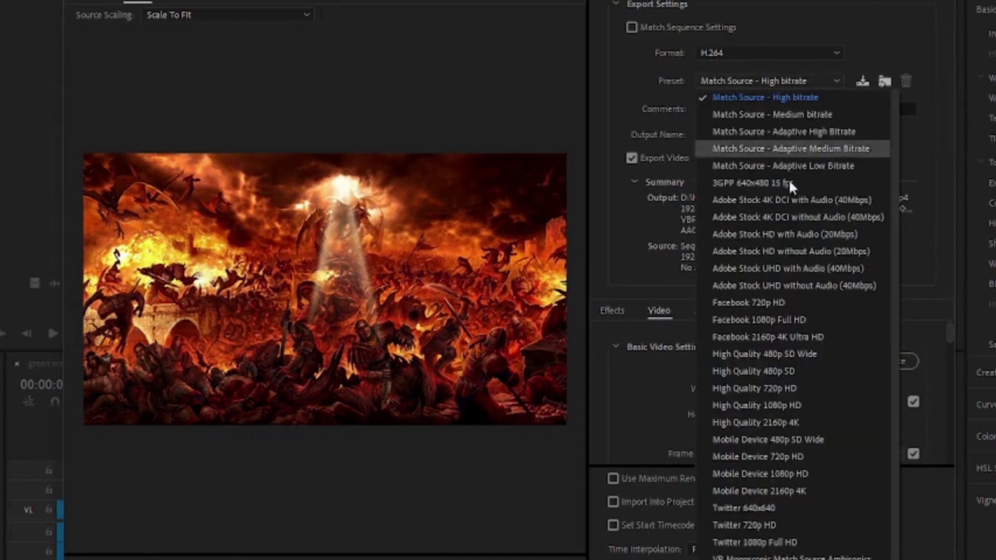
{"action": "left_click", "coordinate": [793, 474]}
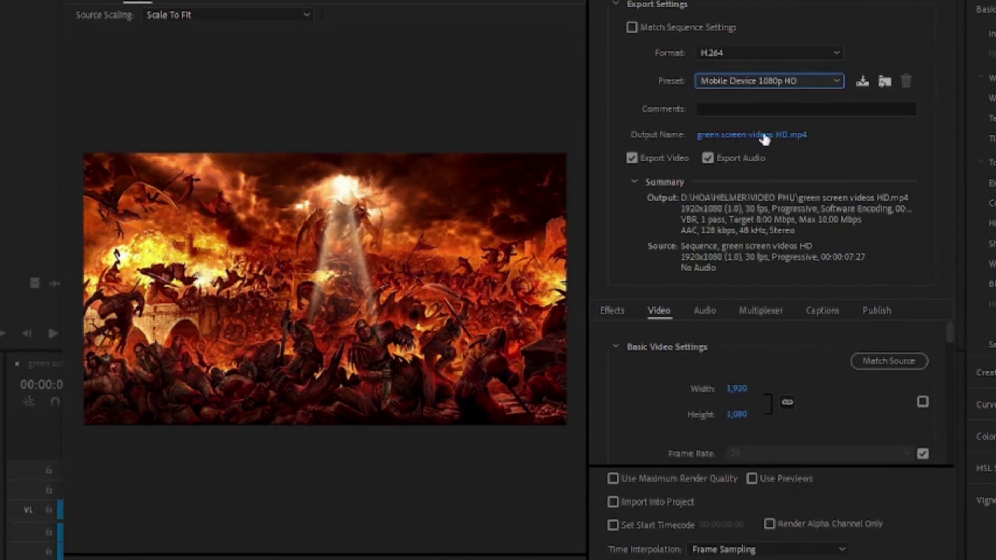
- Name the output file 3 in the VIDEO PHU folder and send the export to the Adobe Media Encoder queue
{"action": "left_click", "coordinate": [764, 134]}
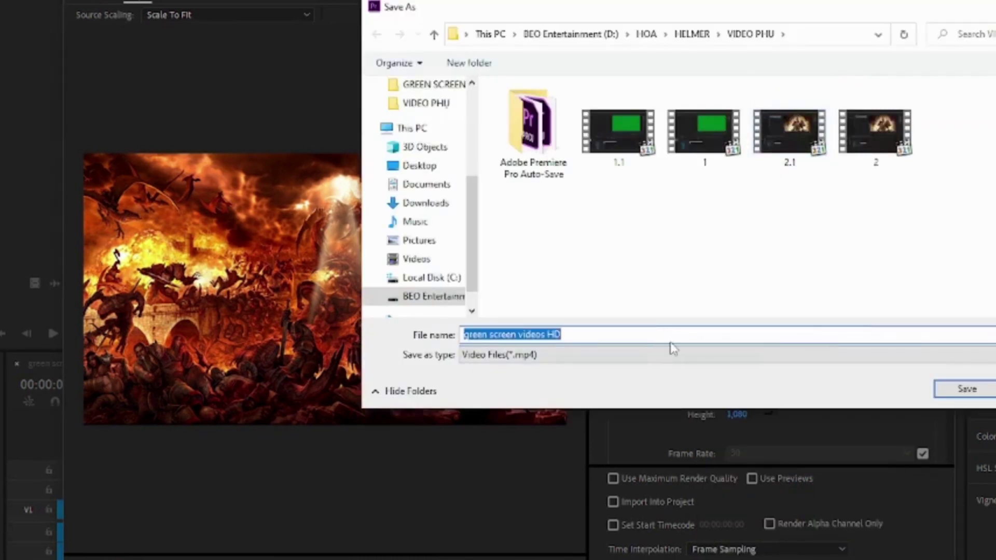
{"action": "type", "text": "3"}
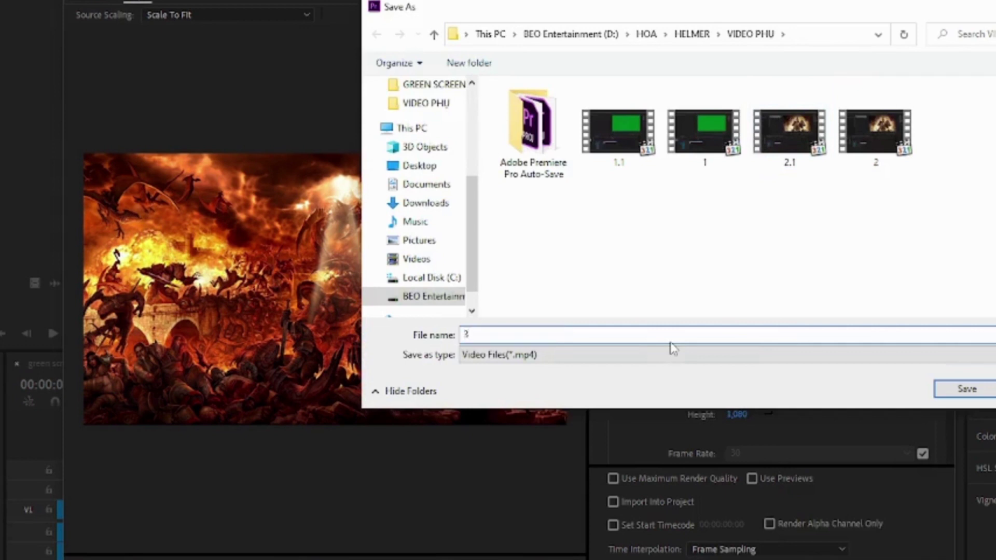
{"action": "key", "text": "Return"}
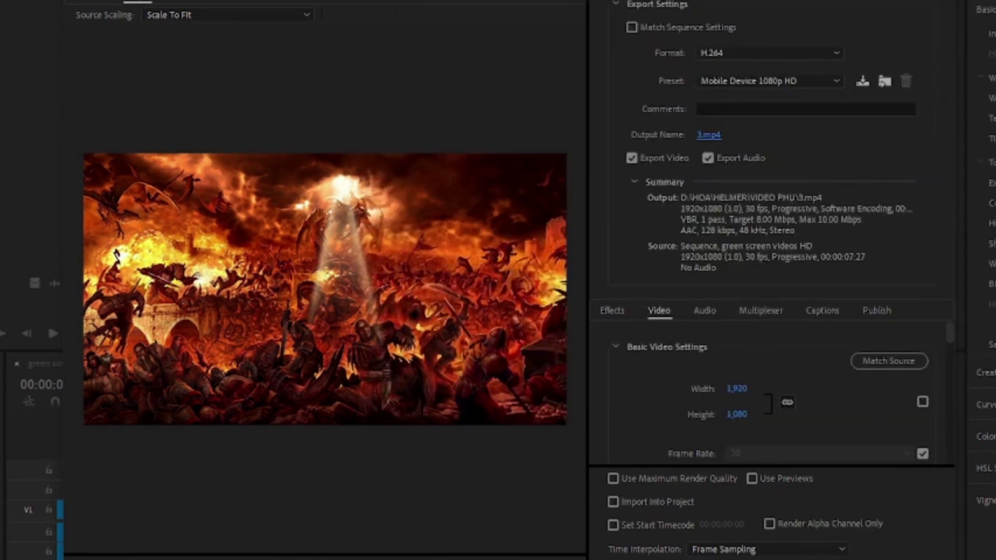
{"action": "key", "text": "Return"}
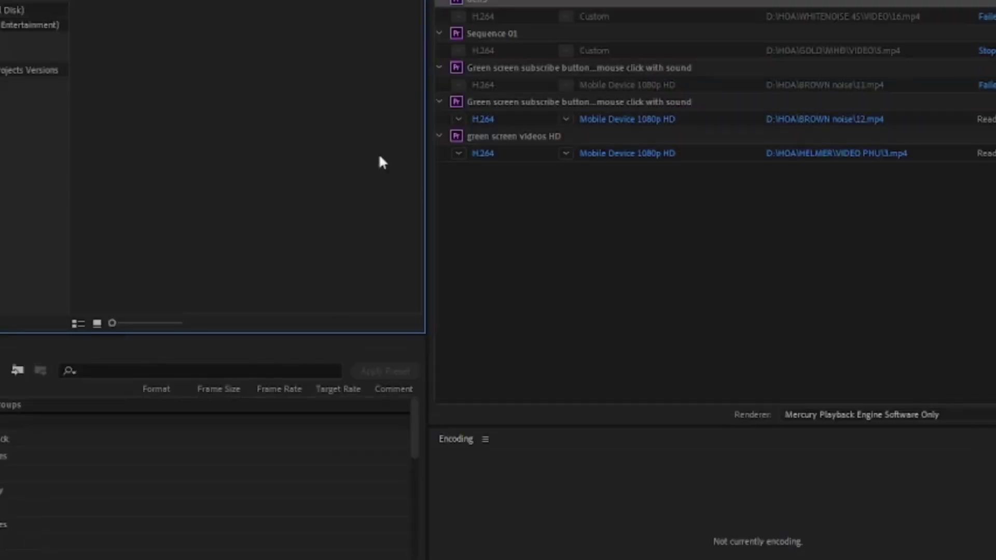
- Remove the waiting 12.mp4 job from the render queue and start encoding 3.mp4
{"action": "right_click", "coordinate": [848, 126]}
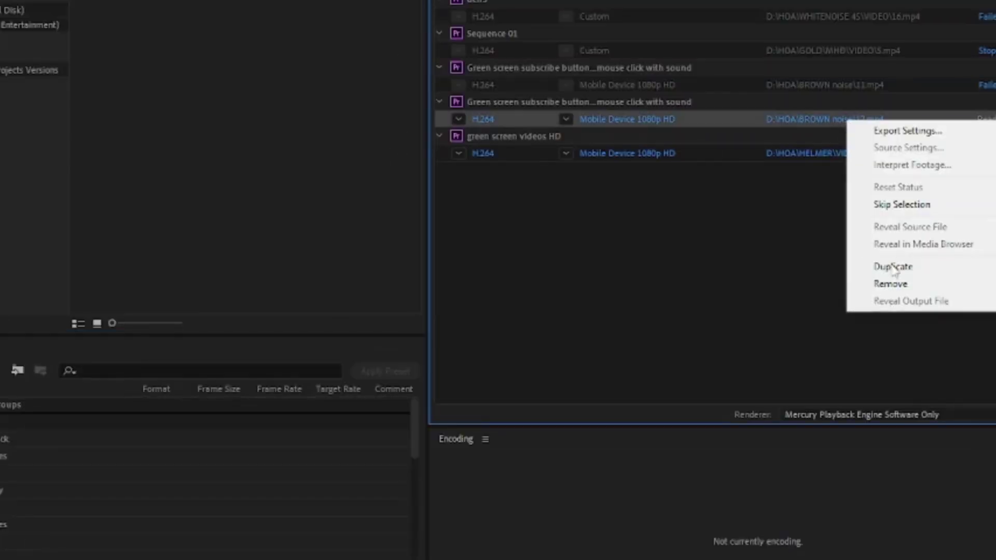
{"action": "left_click", "coordinate": [892, 284]}
{"action": "left_click", "coordinate": [991, 120]}
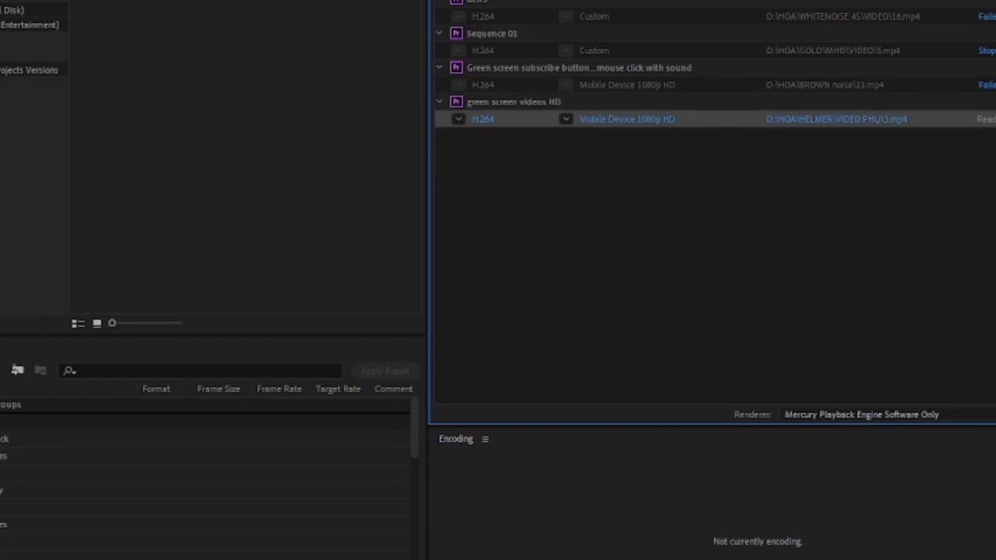
{"action": "key", "text": "Return"}
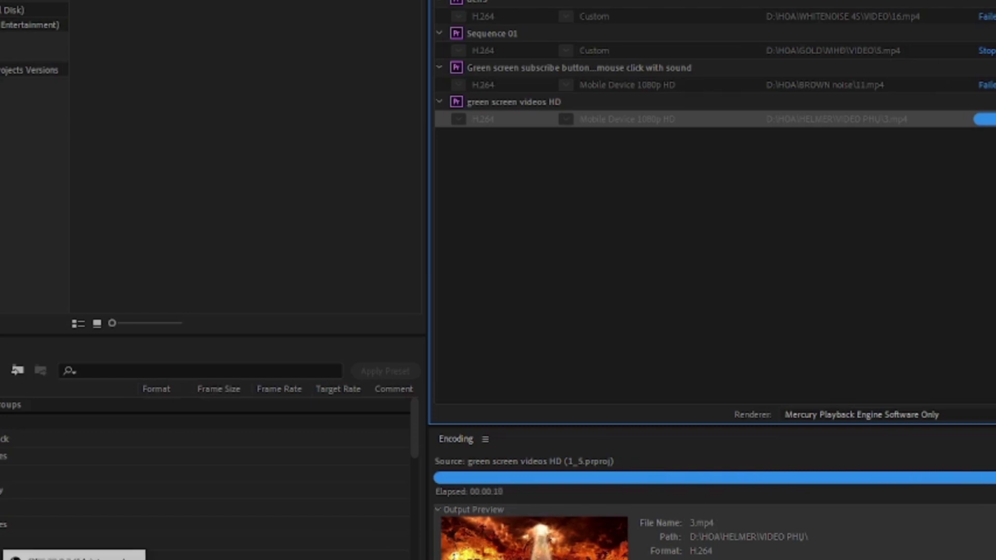
{"action": "key", "text": "alt+Tab"}
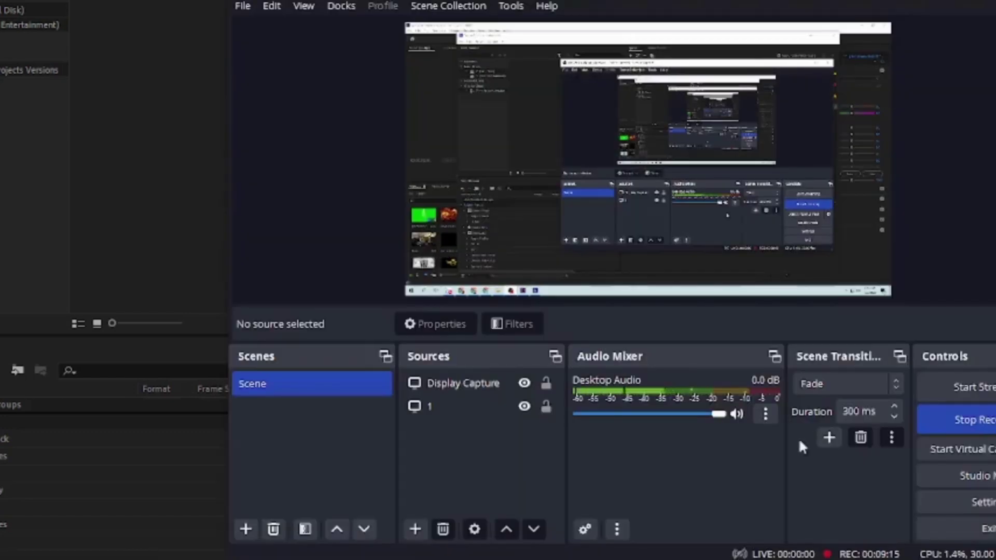